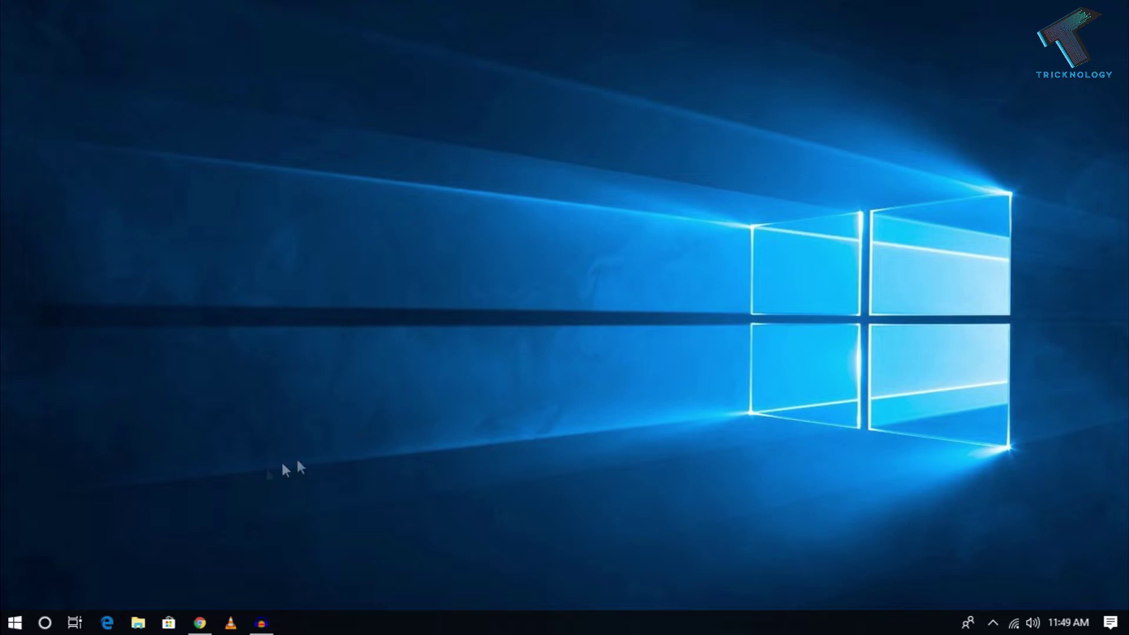
Step: Search Start for cmd and launch Command Prompt as administrator, approving the UAC prompt
click(15, 625)
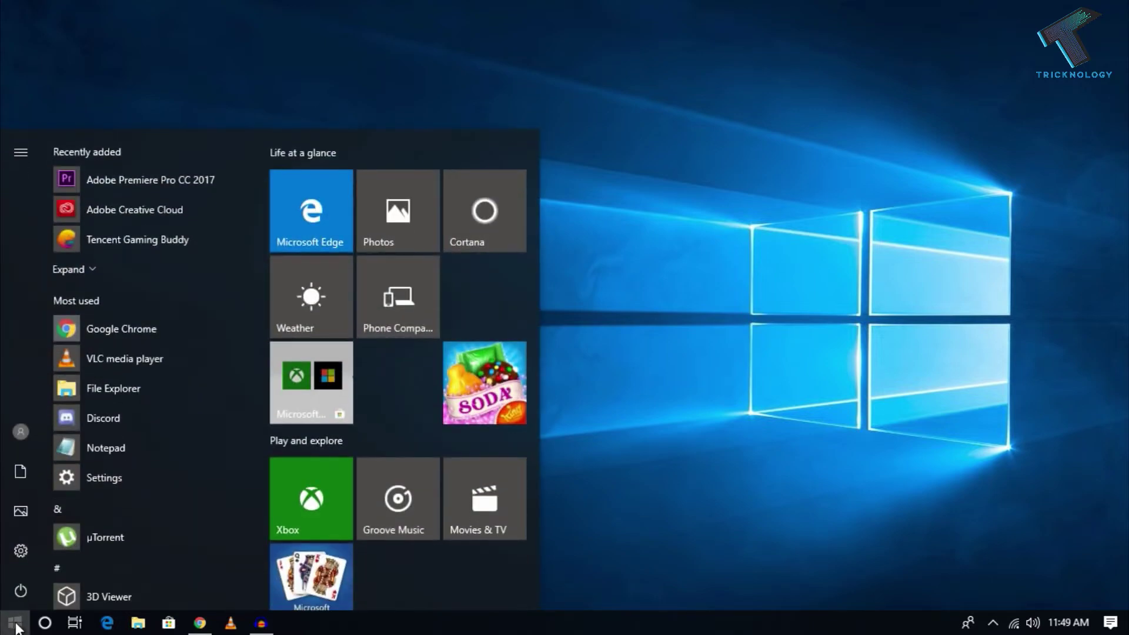
text(cmd)
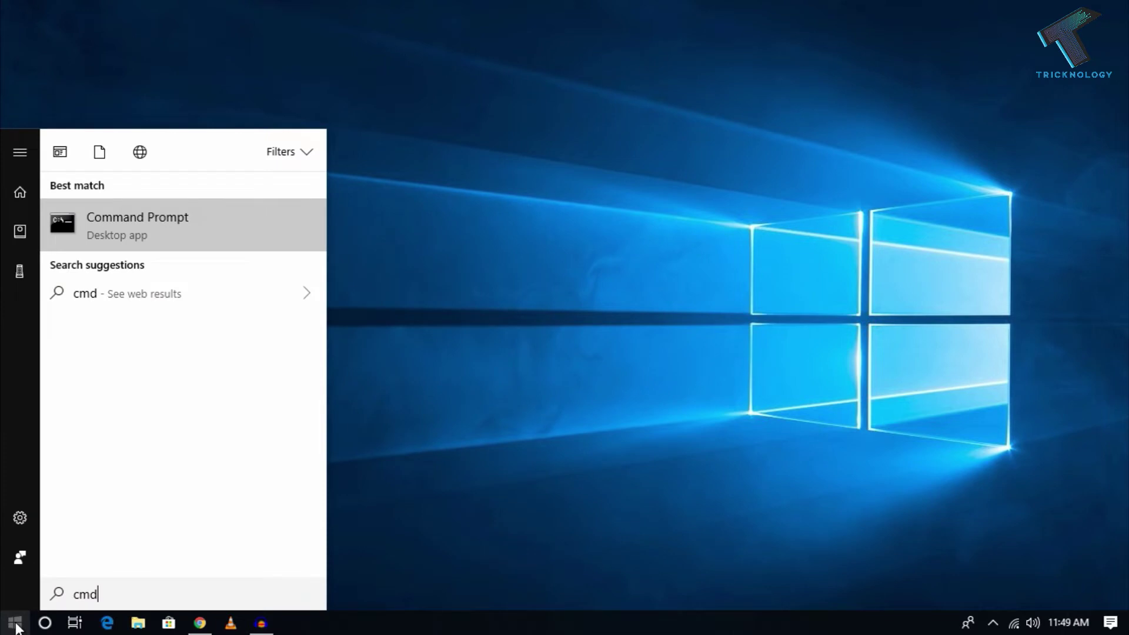
right_click(97, 231)
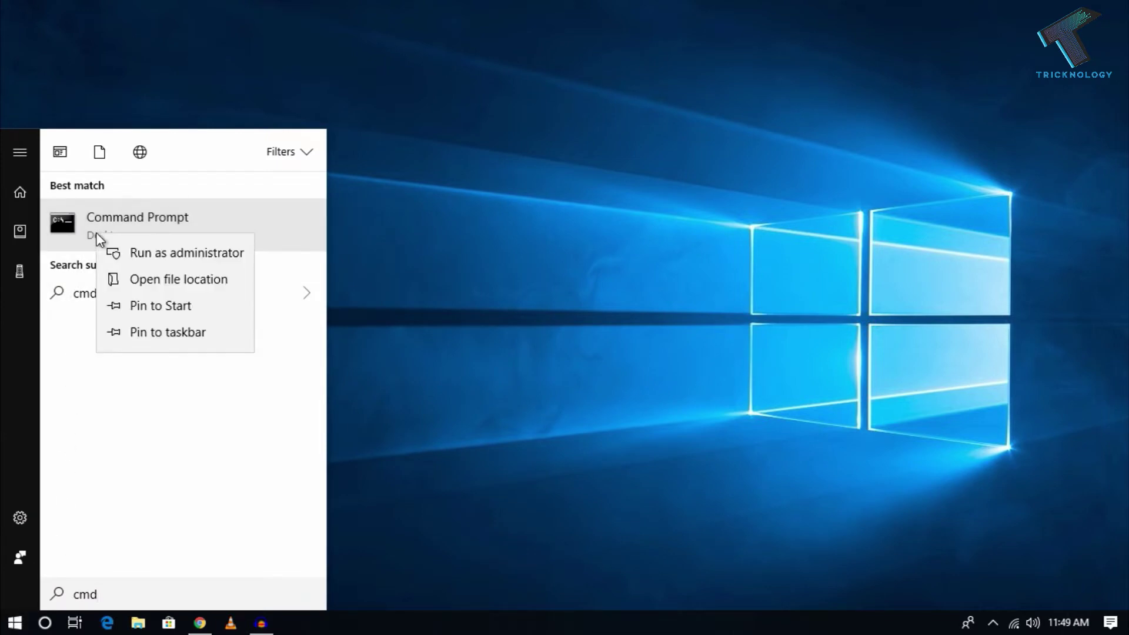
click(159, 254)
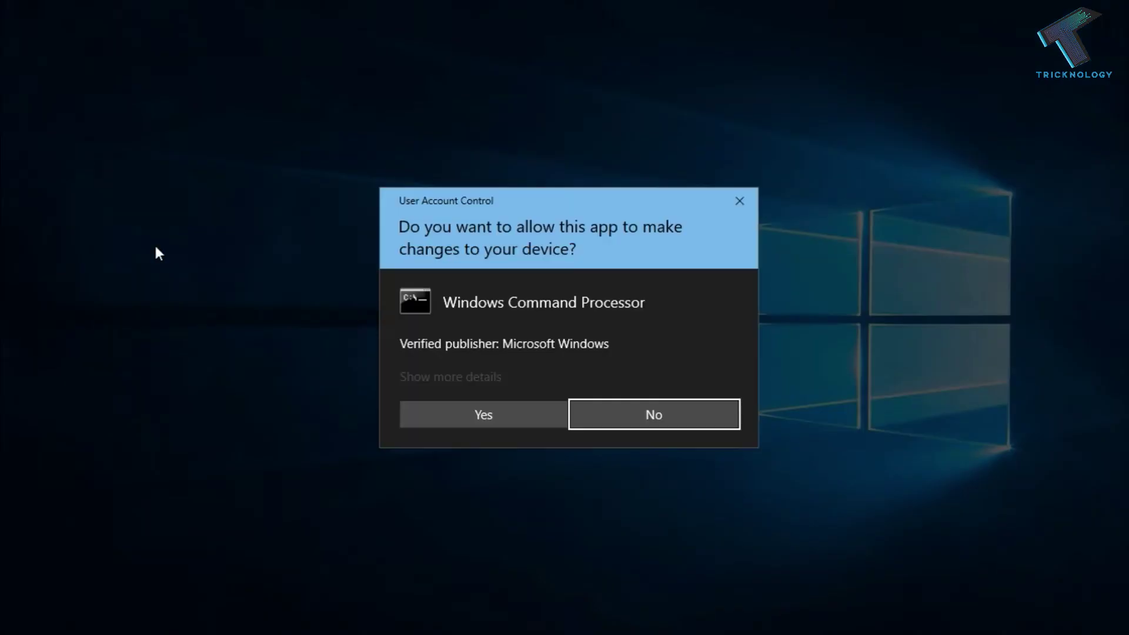
click(516, 416)
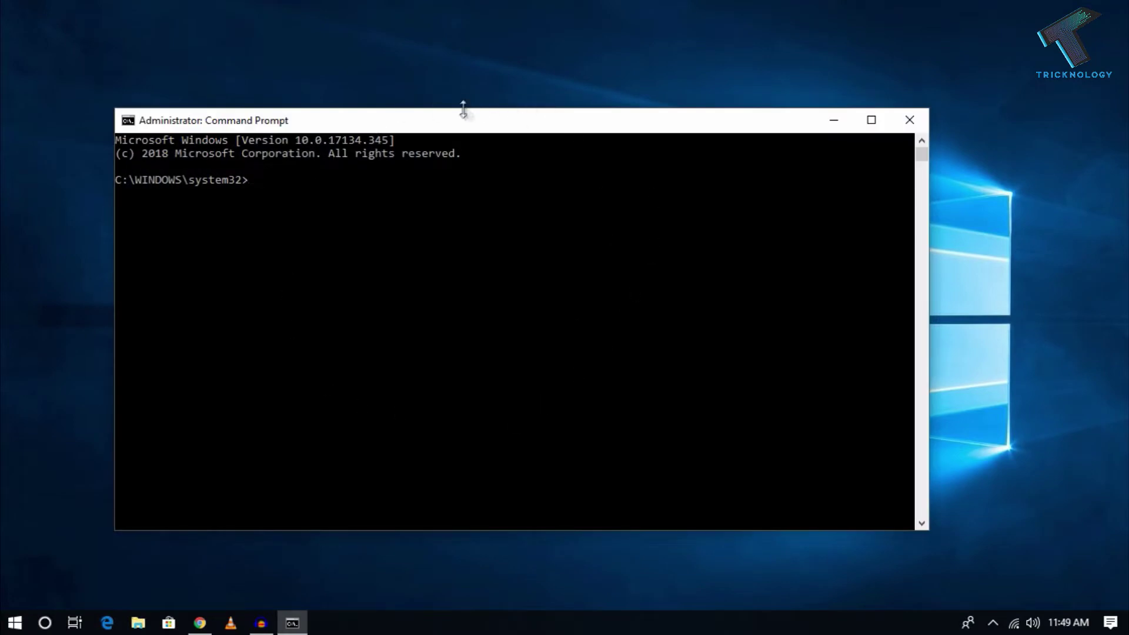
Step: Run ipconfig to list the network adapter configuration
drag(561, 119, 646, 116)
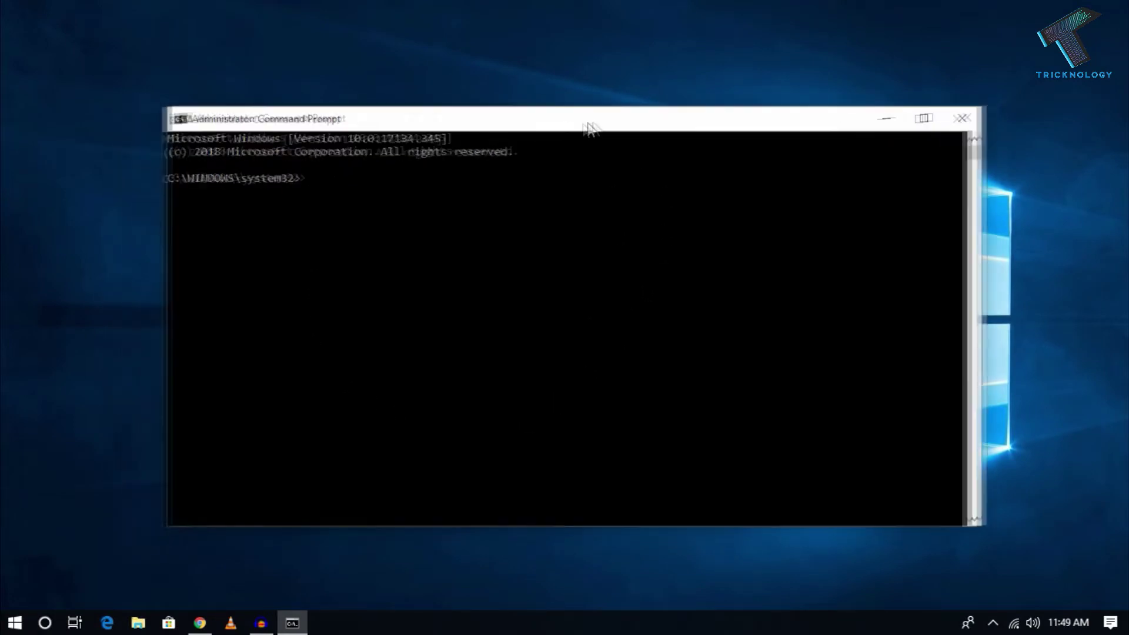
click(604, 178)
text(ipcinf)
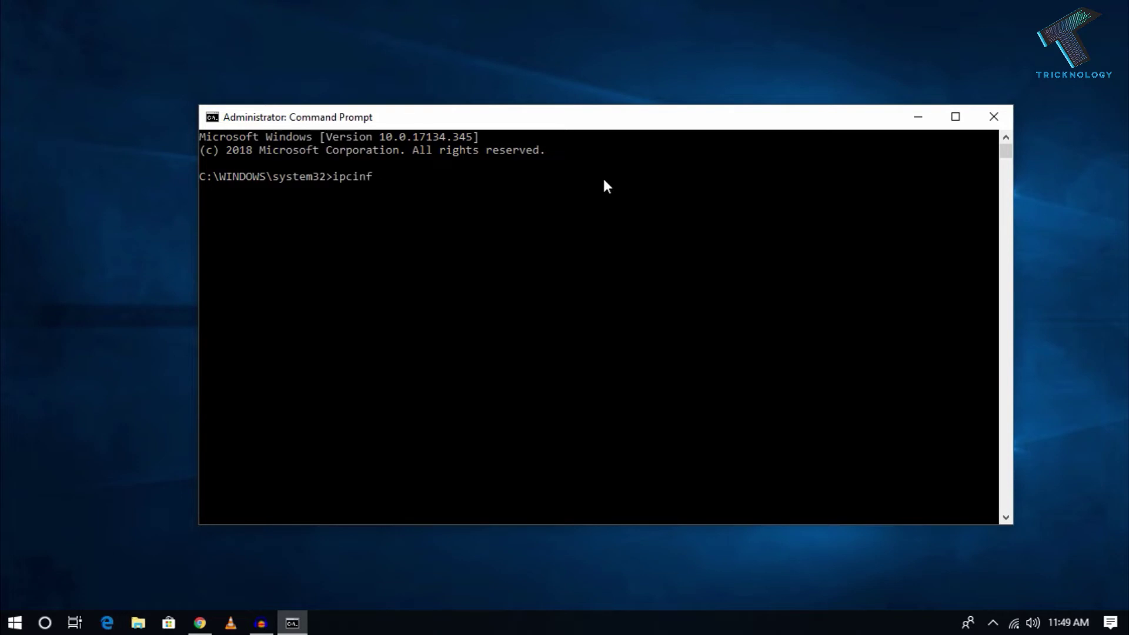
key(BackSpace)
key(BackSpace)
text(onfig)
key(Return)
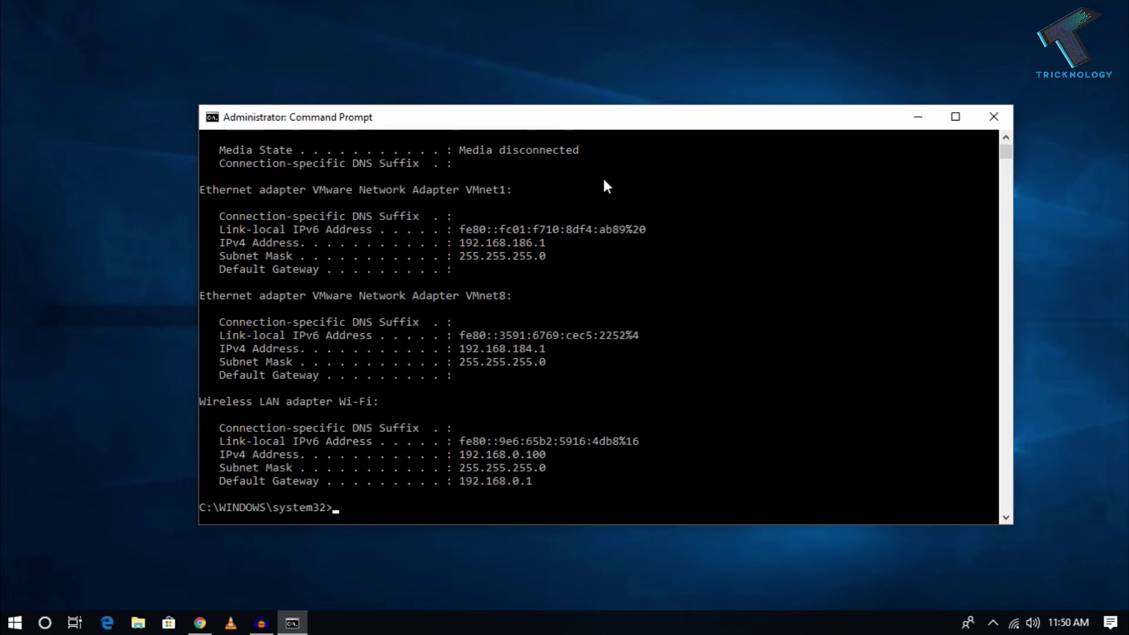
scroll(522, 247, up, 1)
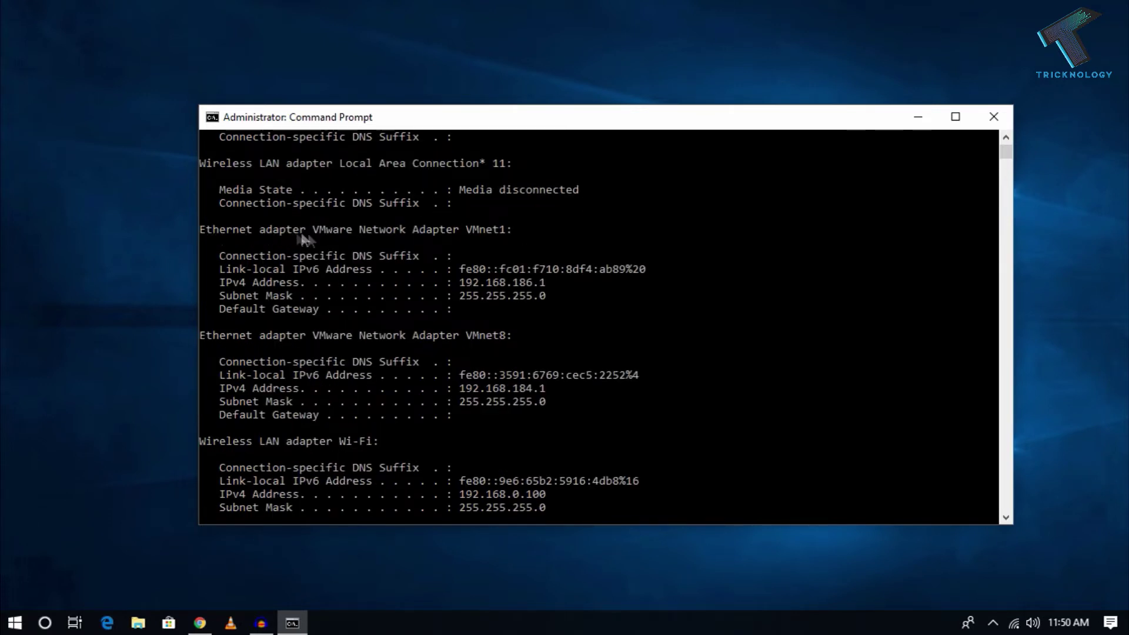
scroll(338, 309, down, 3)
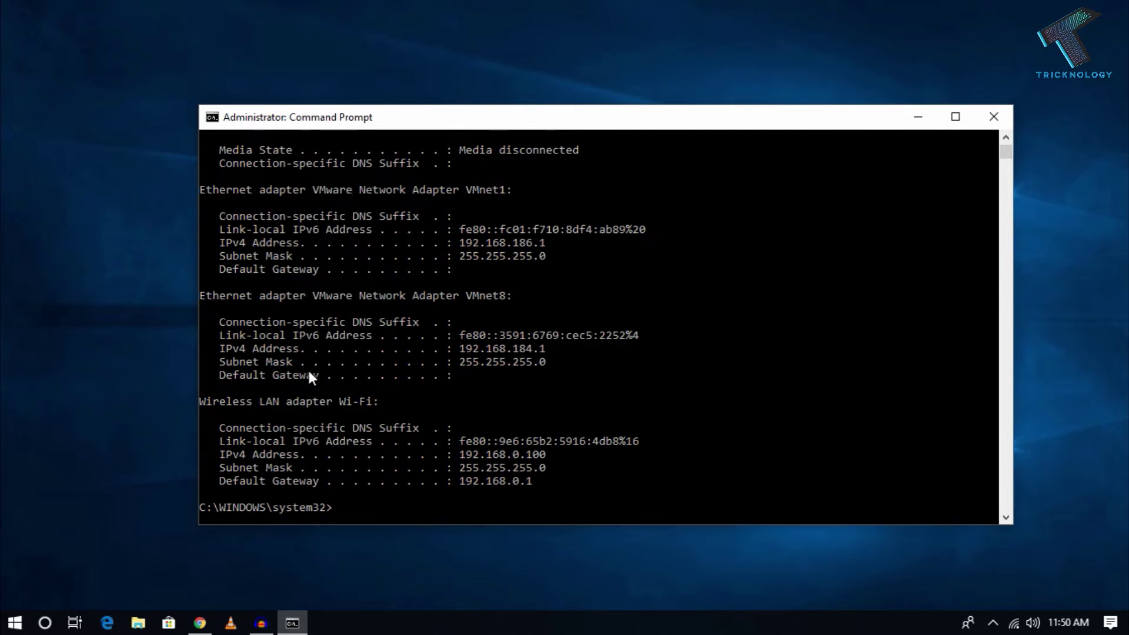
Step: Select and copy the Wi-Fi default gateway address 192.168.0.1
drag(199, 323, 388, 326)
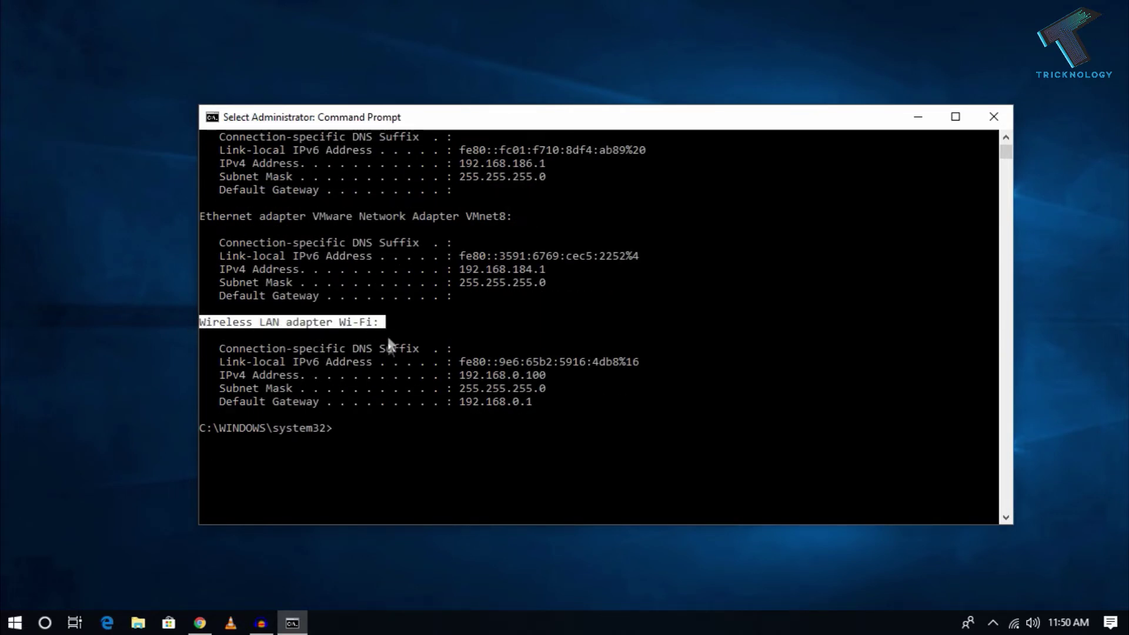
click(385, 350)
drag(216, 402, 312, 400)
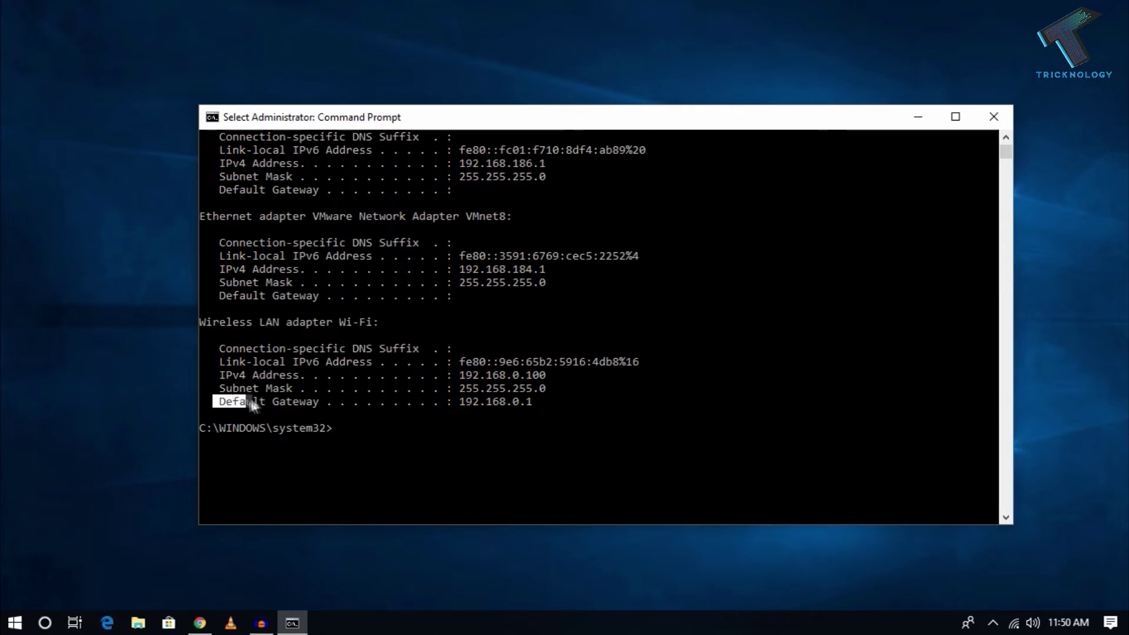
drag(200, 323, 347, 327)
drag(459, 401, 533, 401)
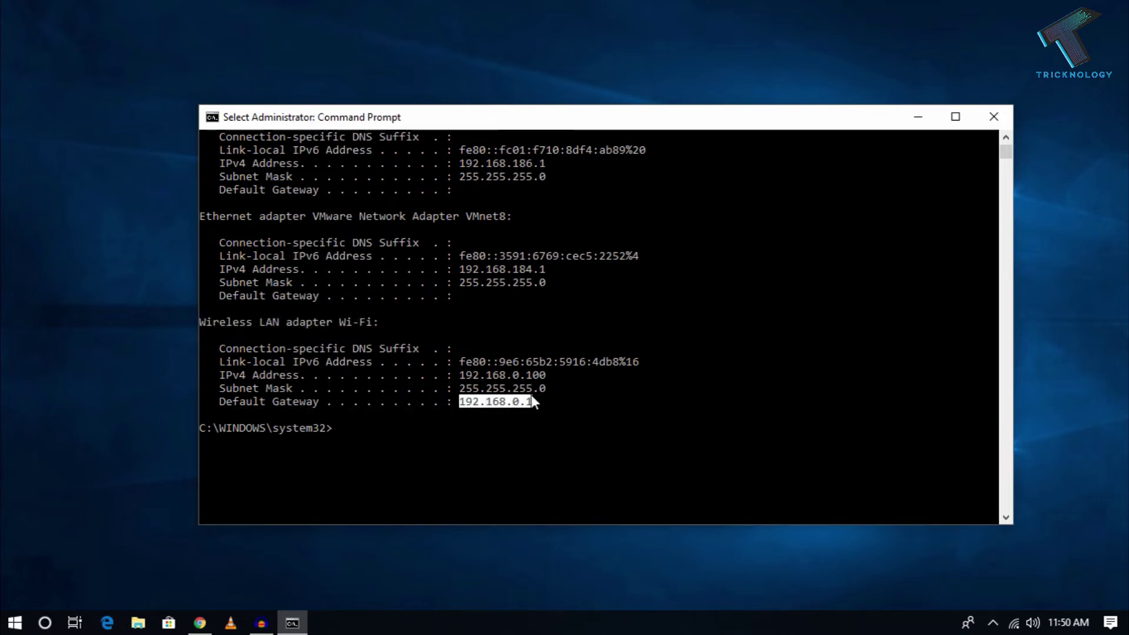
right_click(530, 397)
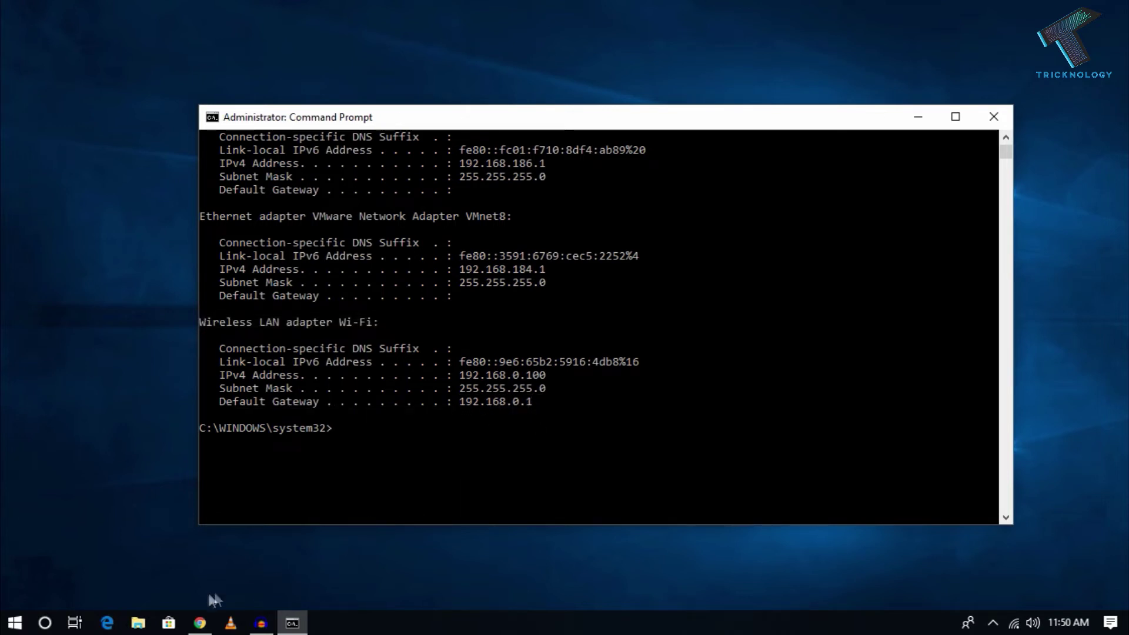
Step: Open Chrome and load the router address 192.168.0.1:8080 from the suggestions
click(202, 622)
double_click(714, 9)
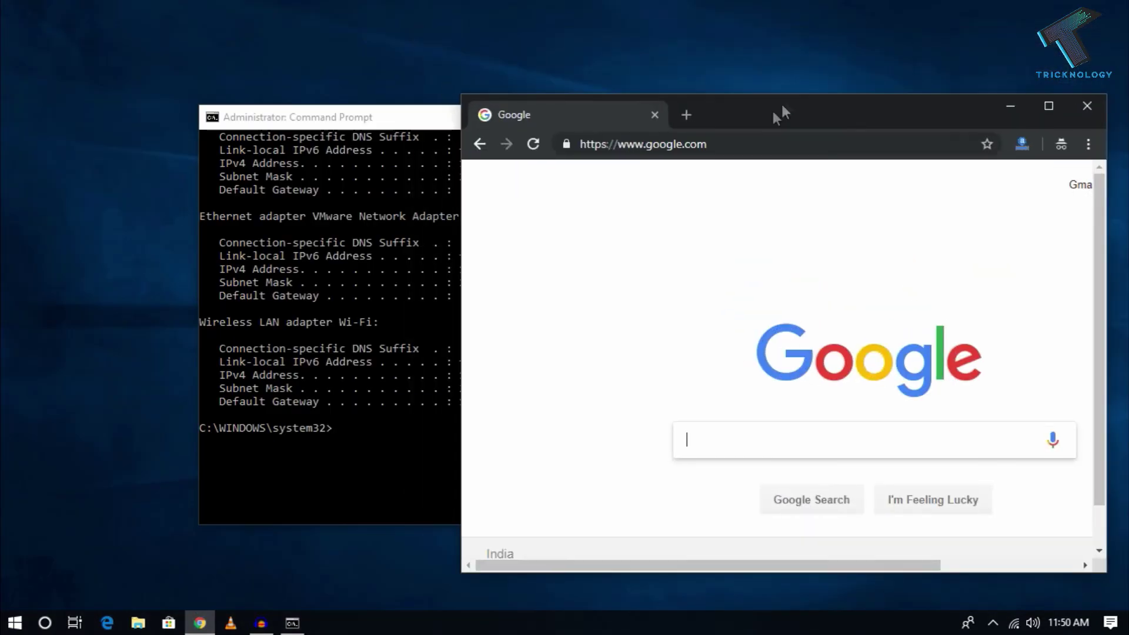
click(732, 144)
text(192.1)
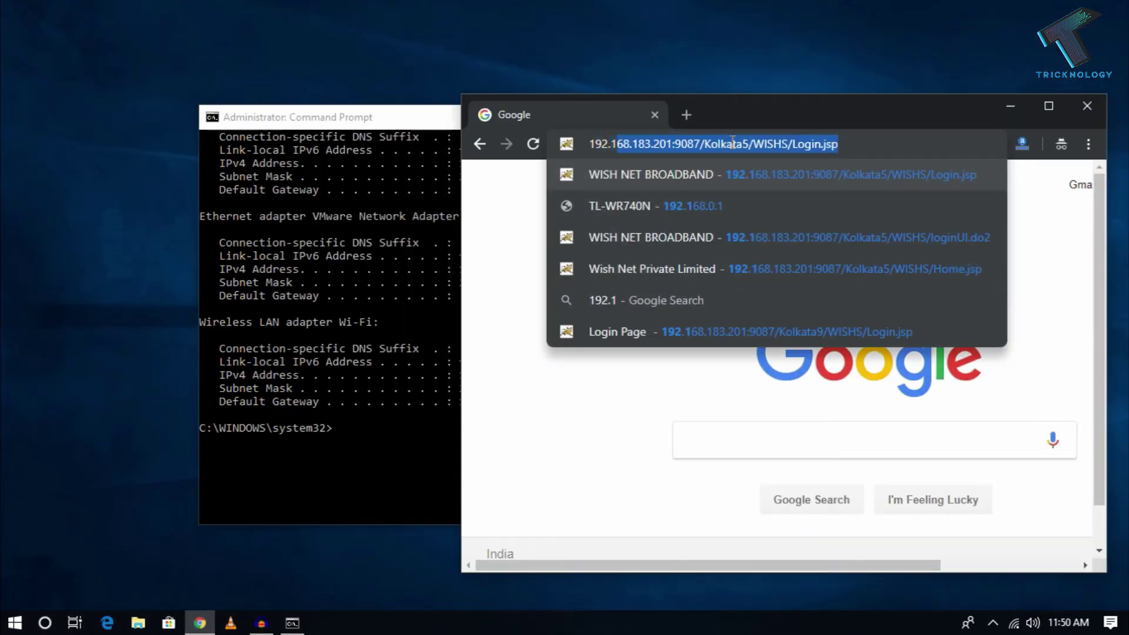
text(68.01)
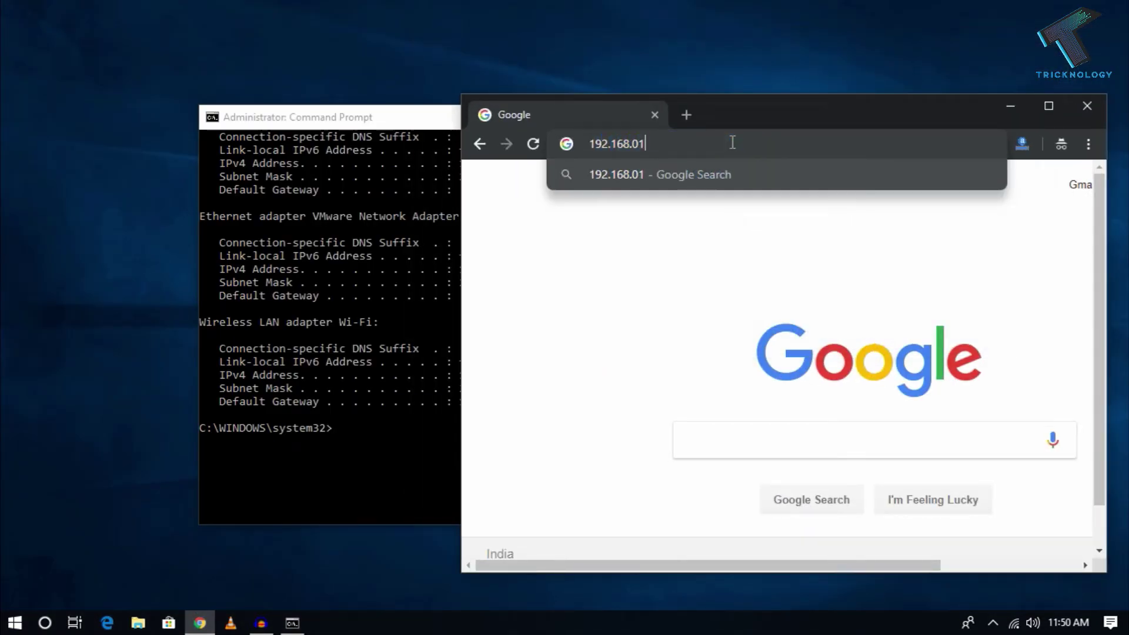
drag(747, 122, 924, 122)
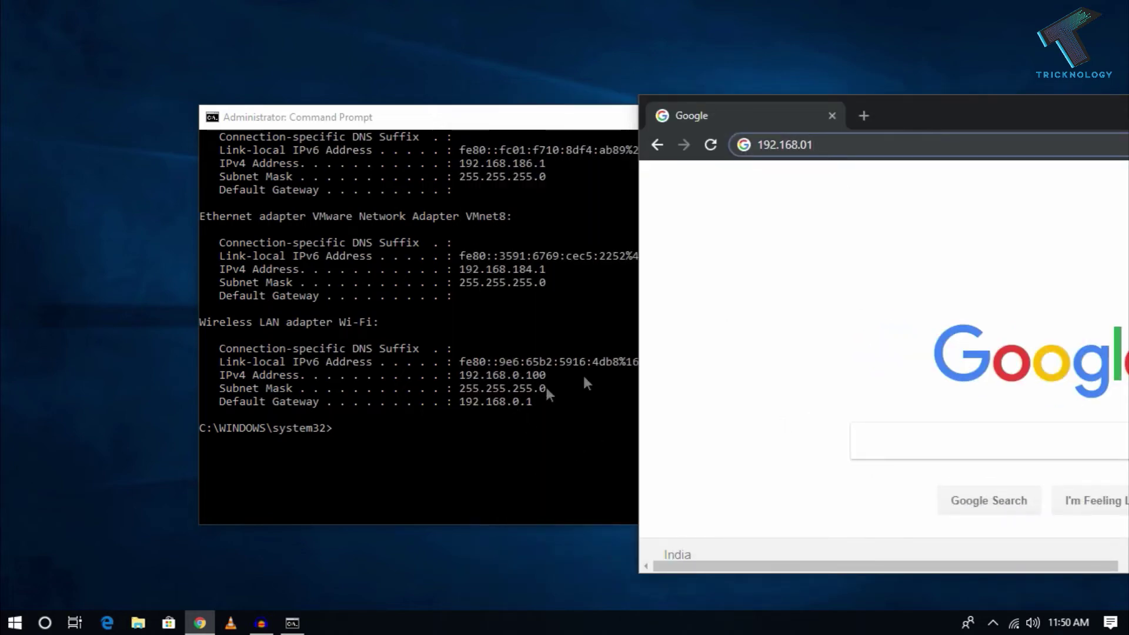
double_click(922, 103)
key(Return)
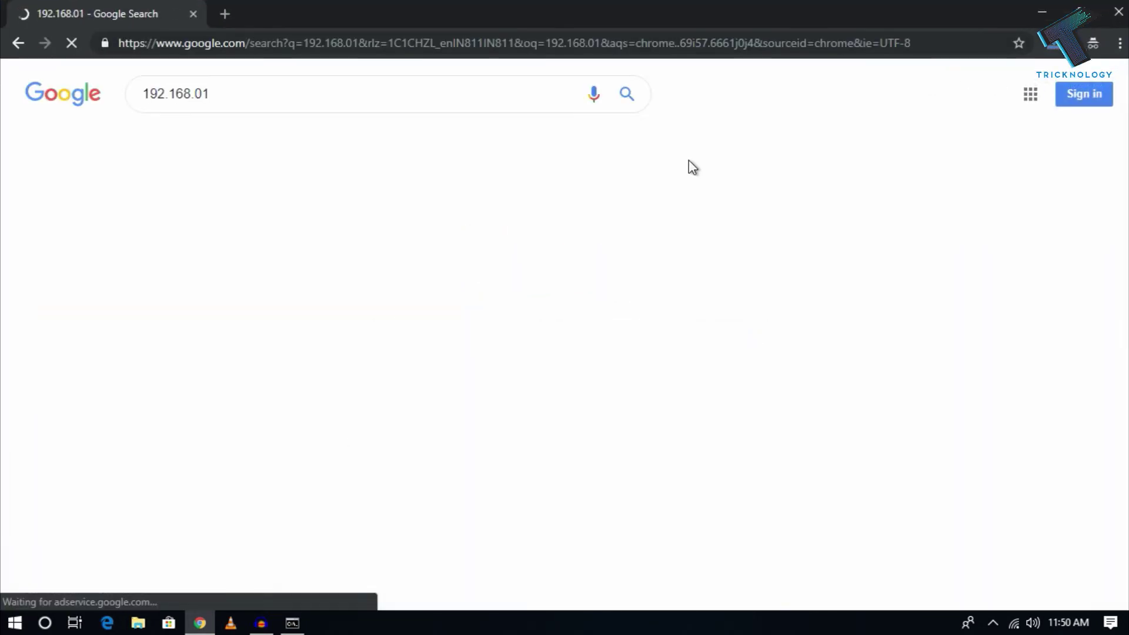
click(347, 43)
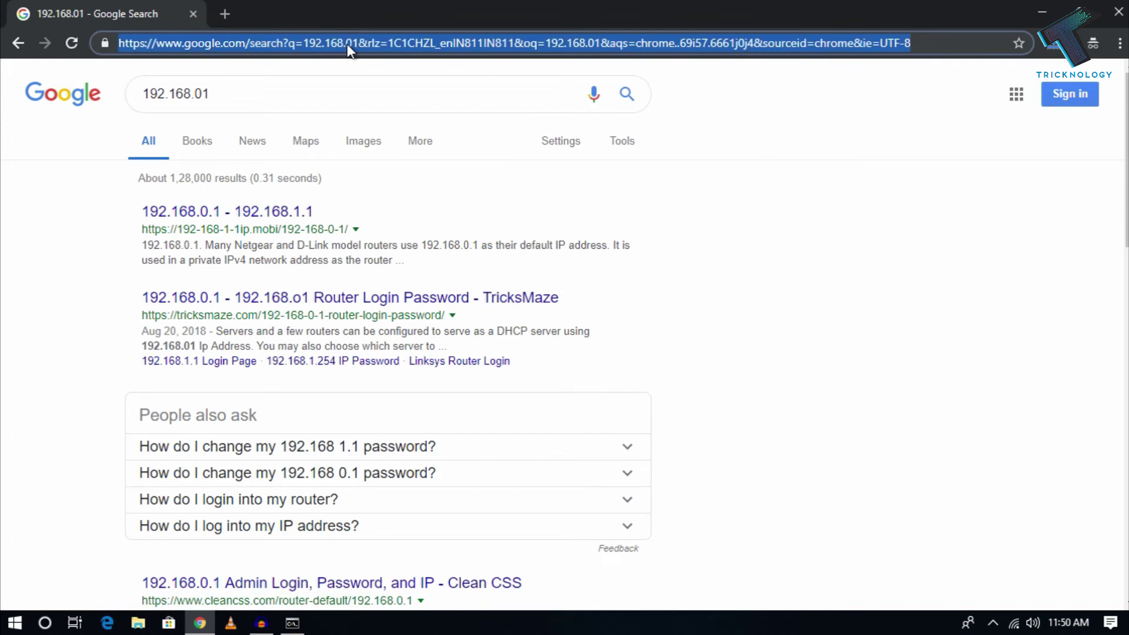
text(192.168.)
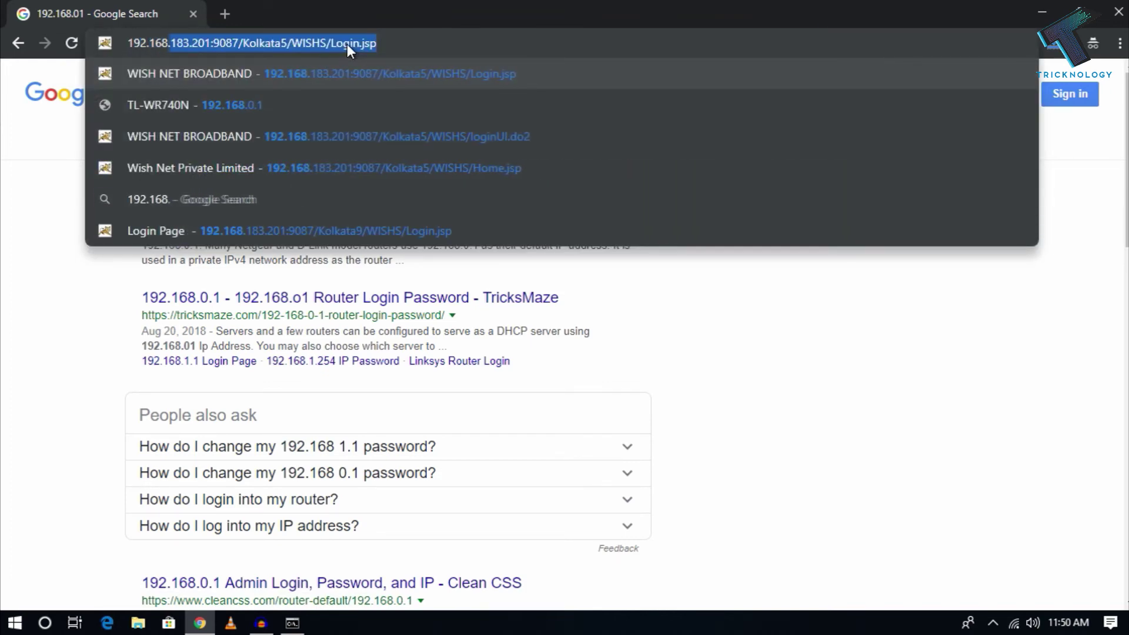
text(0)
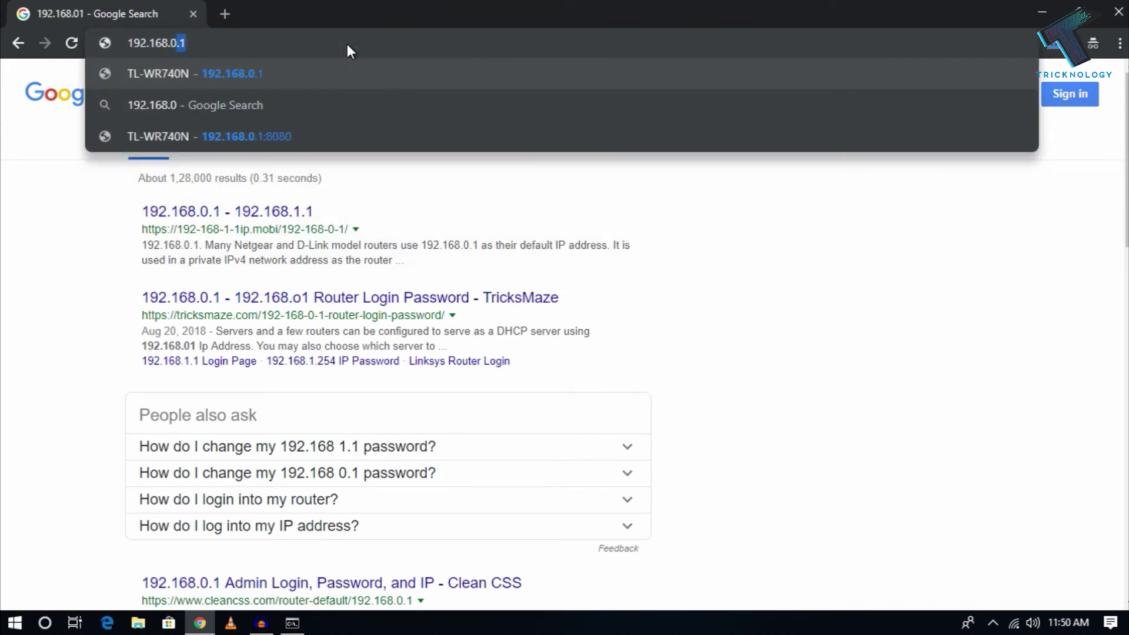
text(1)
key(BackSpace)
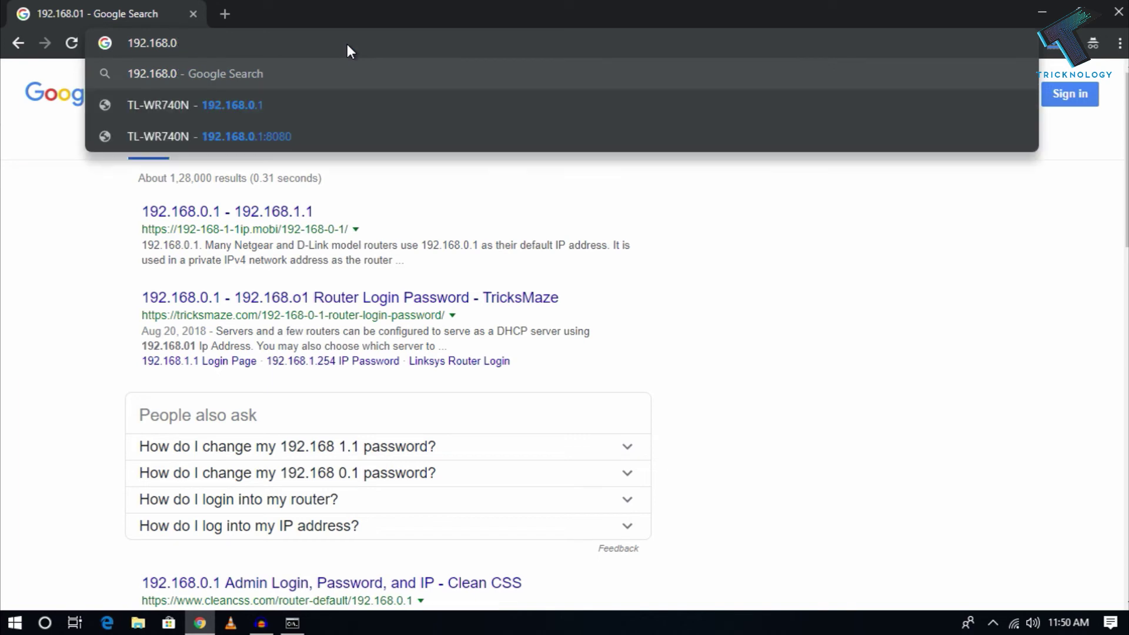
text(.1)
key(Down)
key(Return)
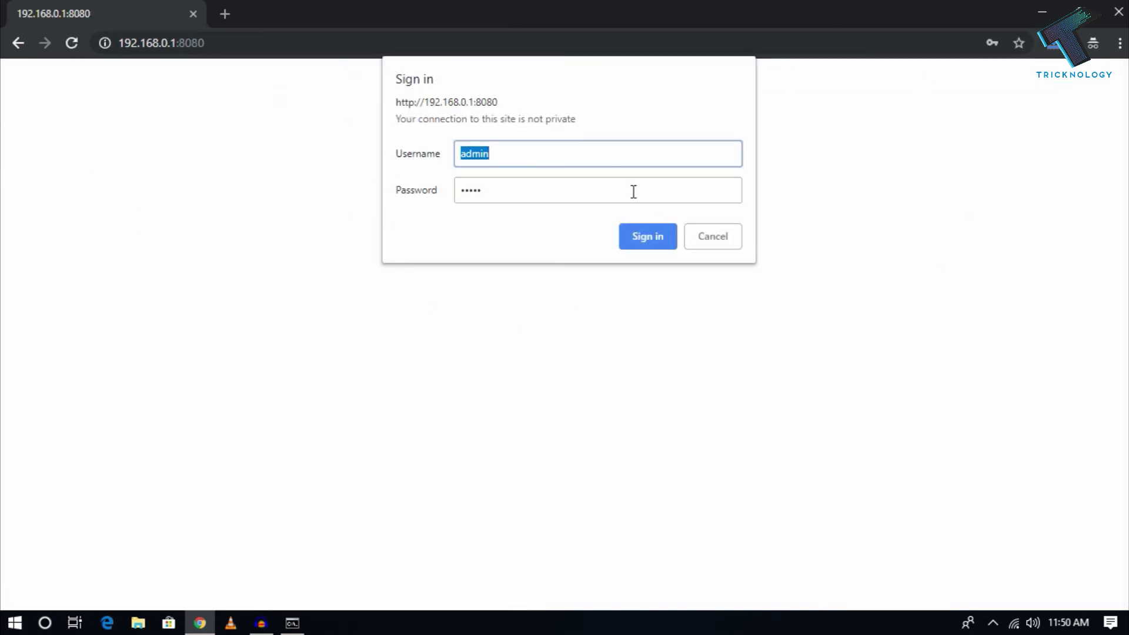
key(Tab)
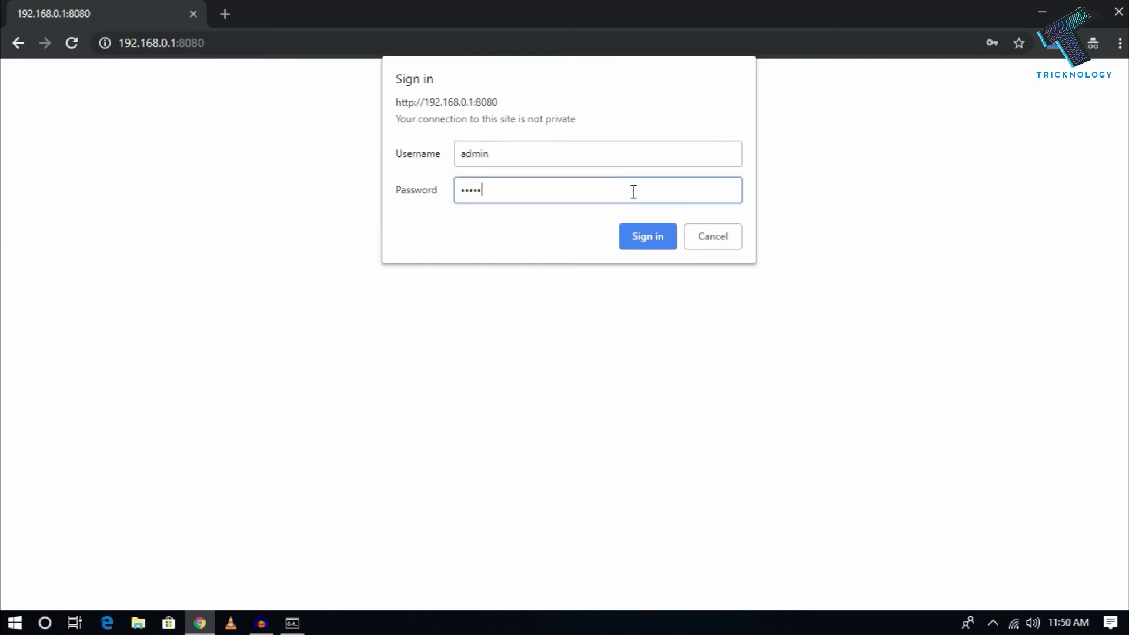
key(Return)
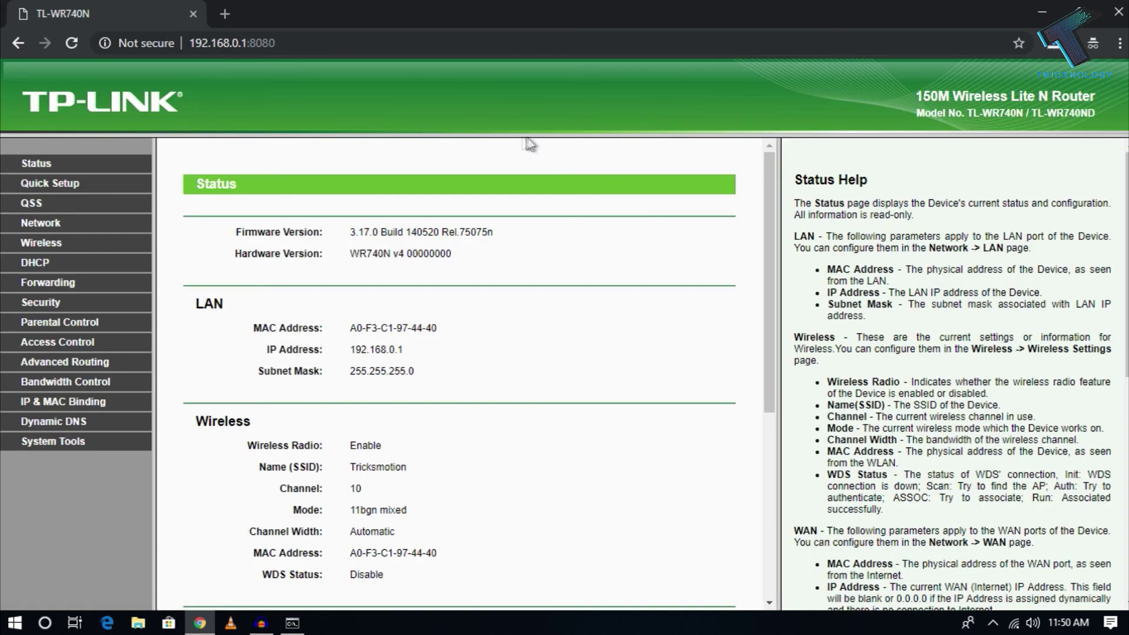